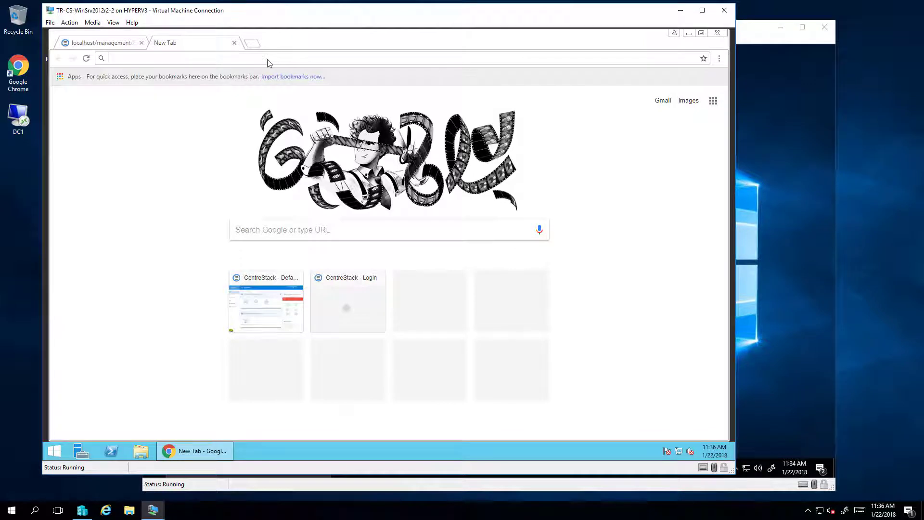
Load the CentreStack Release History page and download installEntGUI5031.exe for build 9.1.5031
text(http://www.centrestack.com/p/gce_latest_release.html)
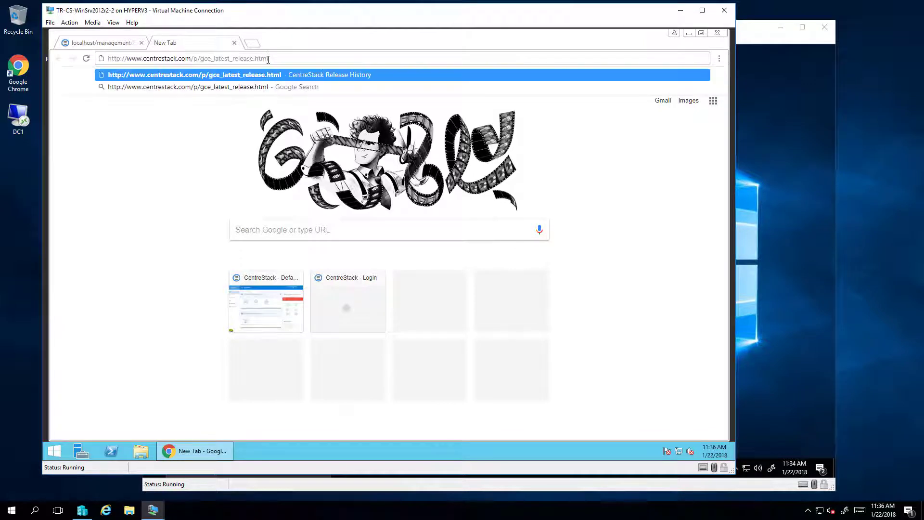
key(Return)
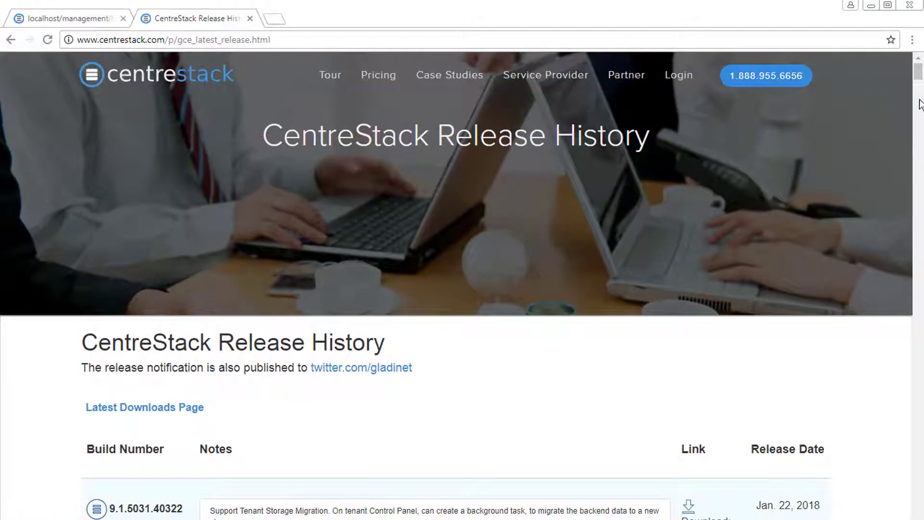
scroll(921, 81, down, 1)
drag(921, 81, 921, 85)
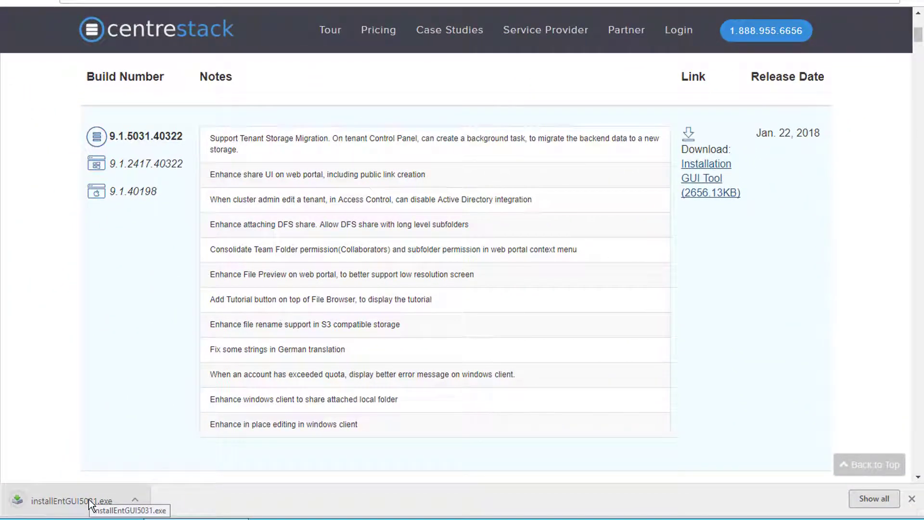
Run installEntGUI5031.exe and upgrade the existing CentreStack server through all seven tasks
click(89, 504)
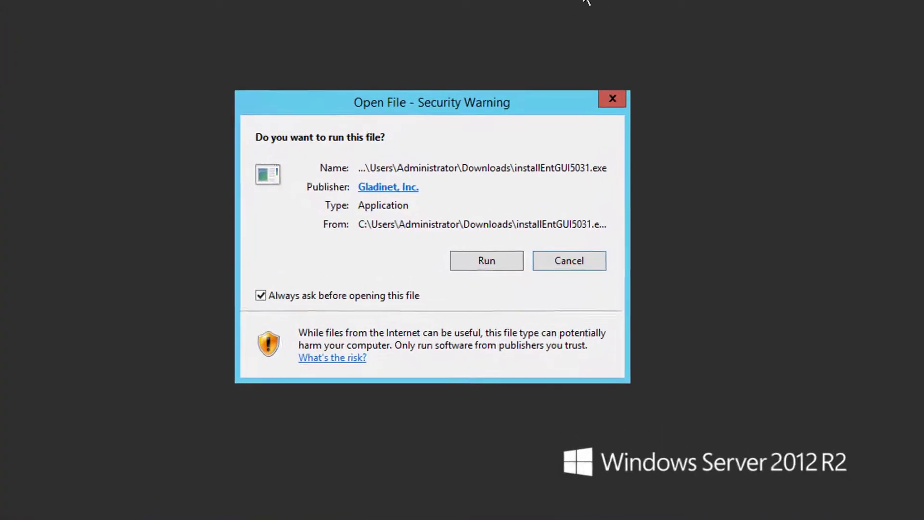
click(492, 269)
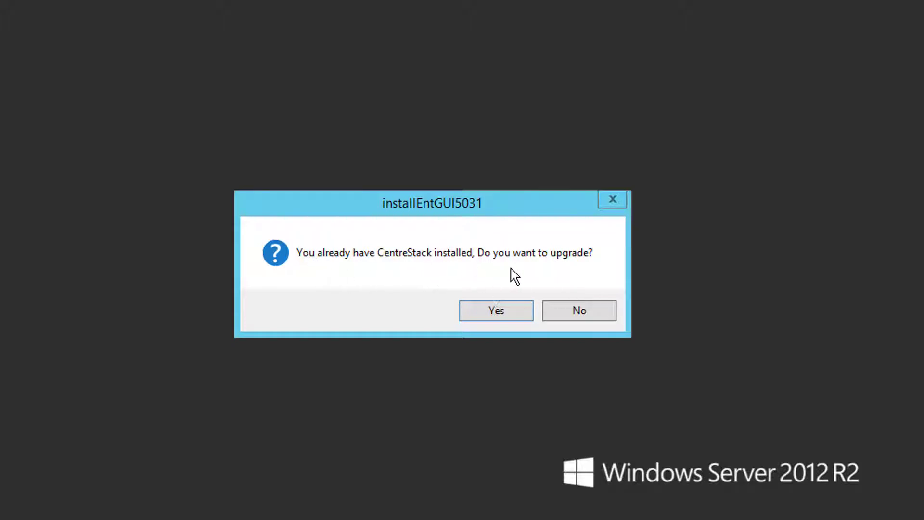
click(521, 313)
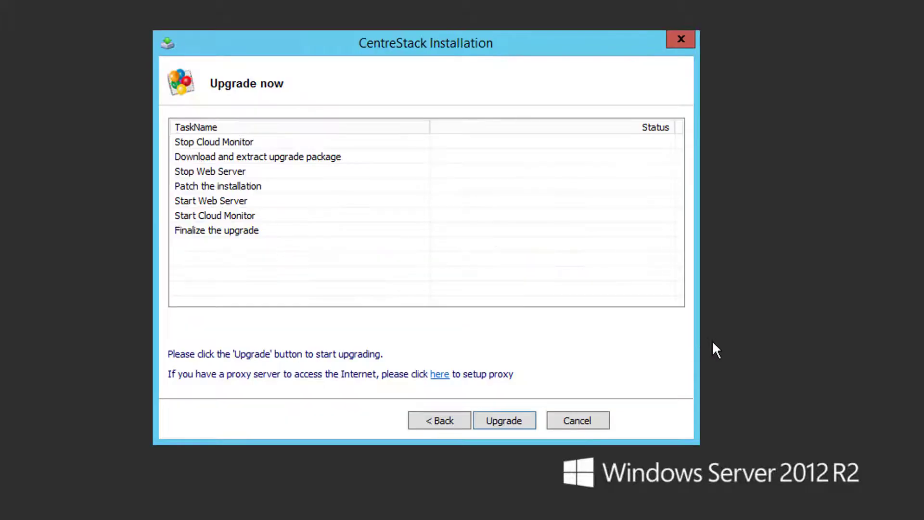
click(491, 421)
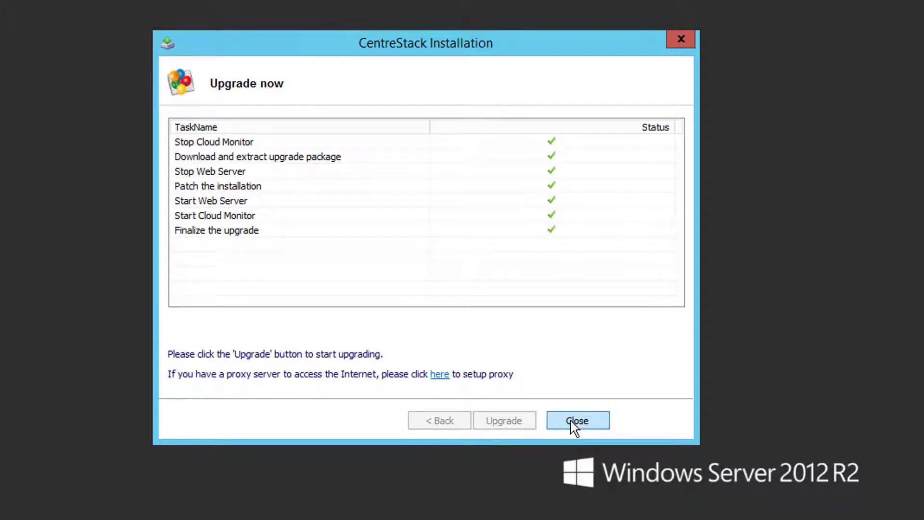
click(570, 423)
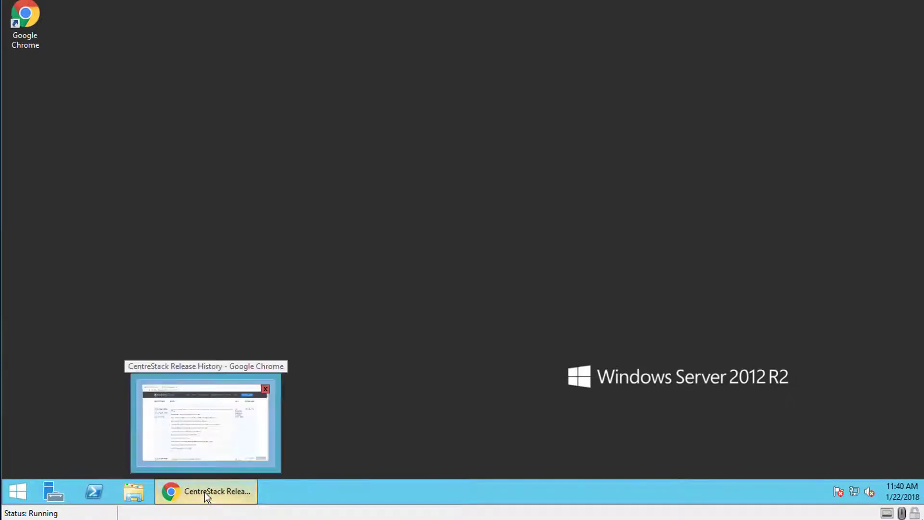
Check Cluster Info on the management dashboard: version 9.1.5006.40253 with 9 Unlimited Trial licenses
click(205, 492)
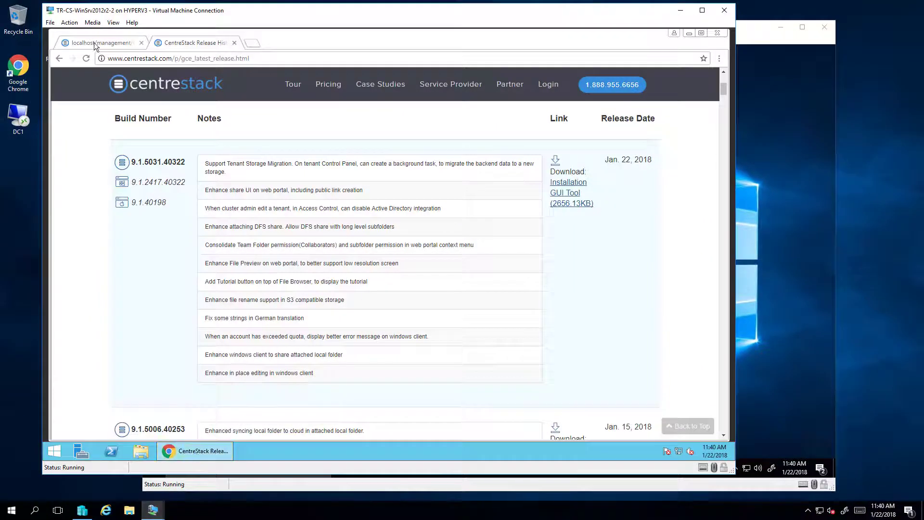
click(95, 44)
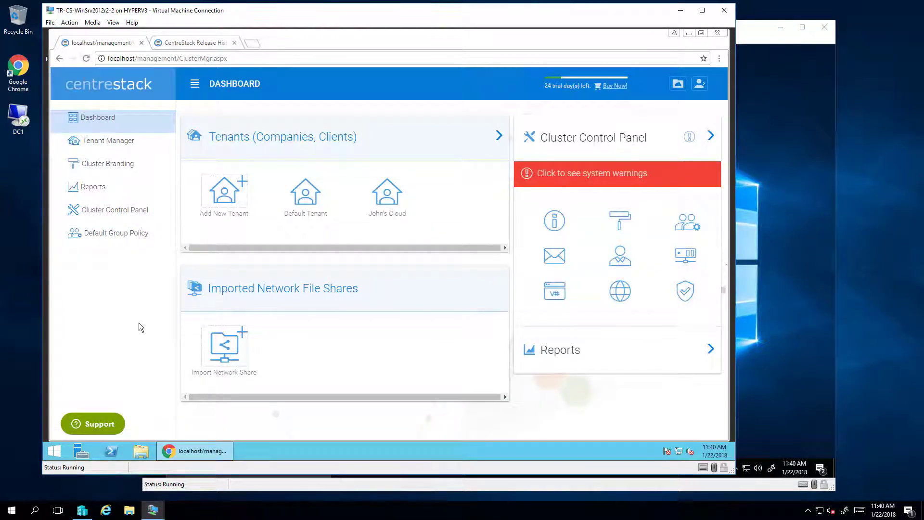
click(554, 222)
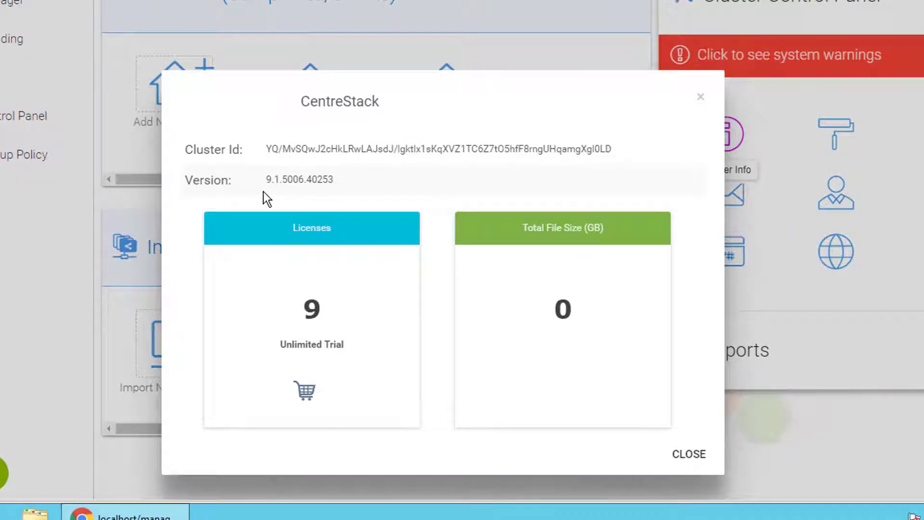
click(701, 96)
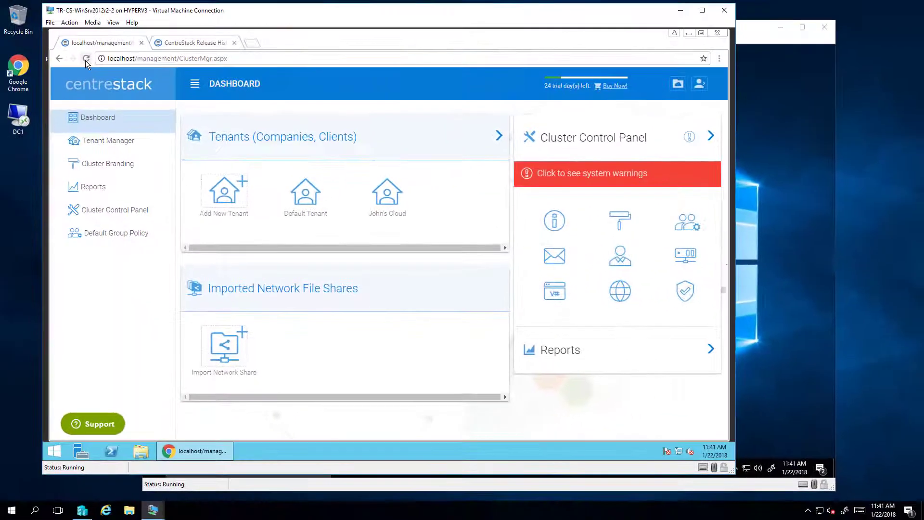
click(86, 59)
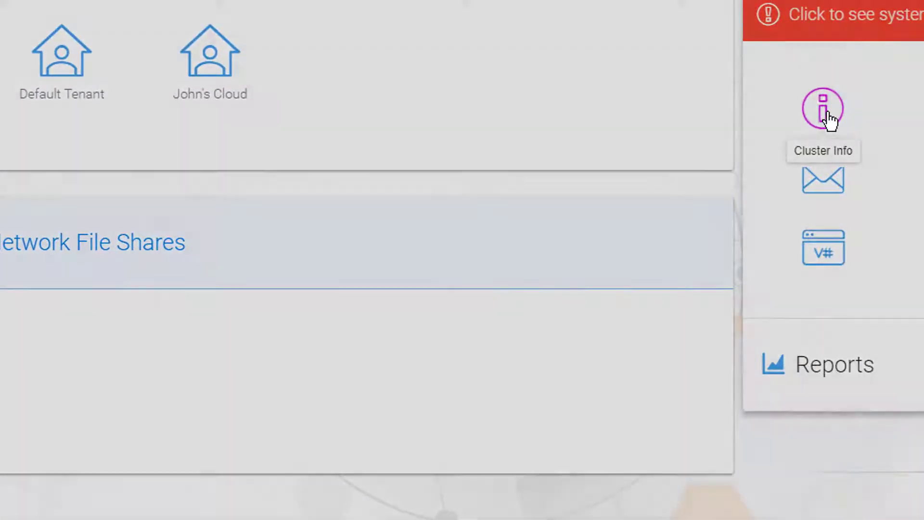
click(828, 114)
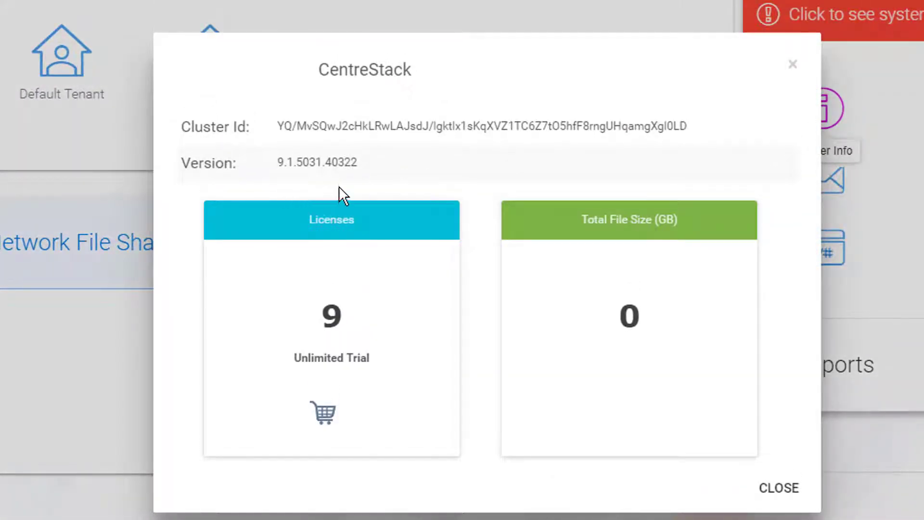
click(776, 503)
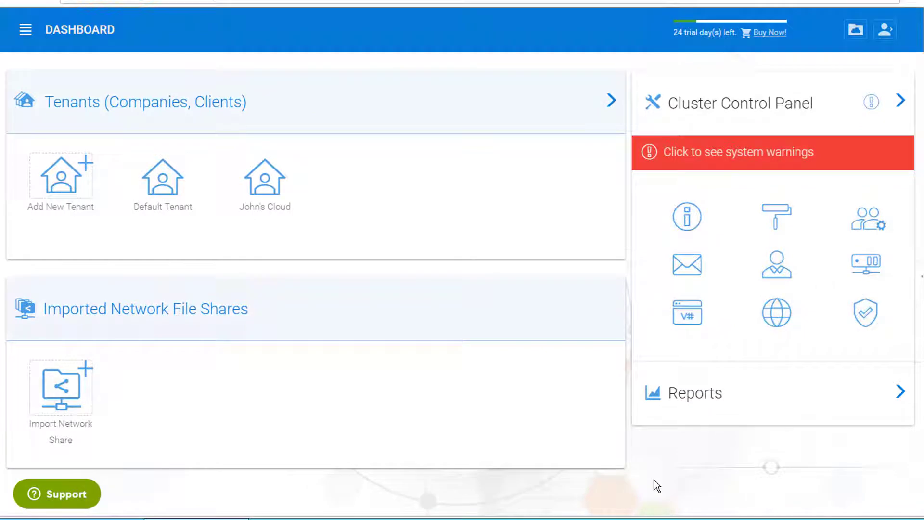
Publish Windows client 9.1.2417.40322 from /portal/Pkgs/windowspkg.zip in Client Version Manager
click(689, 317)
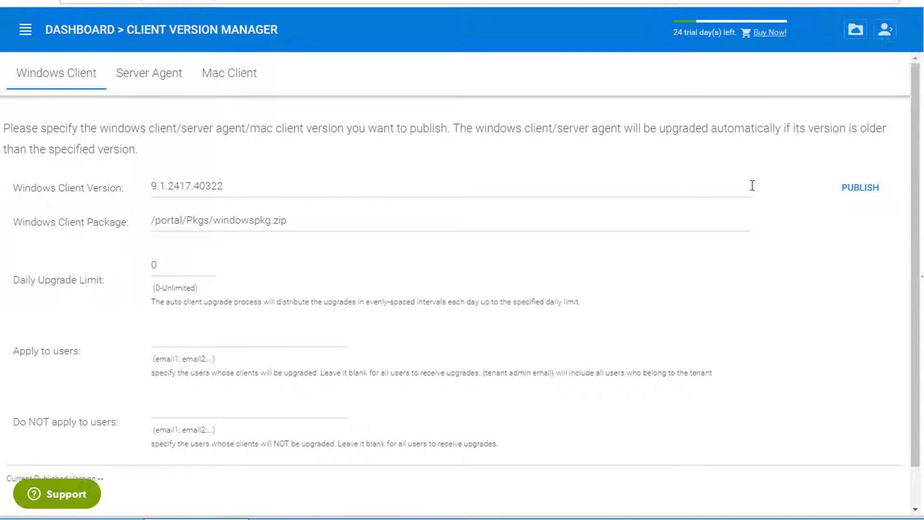
click(861, 189)
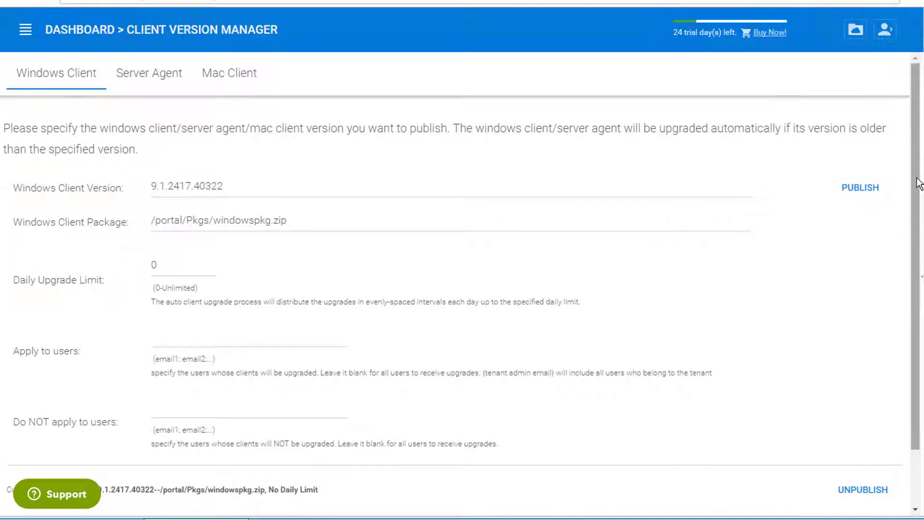
drag(918, 182, 909, 232)
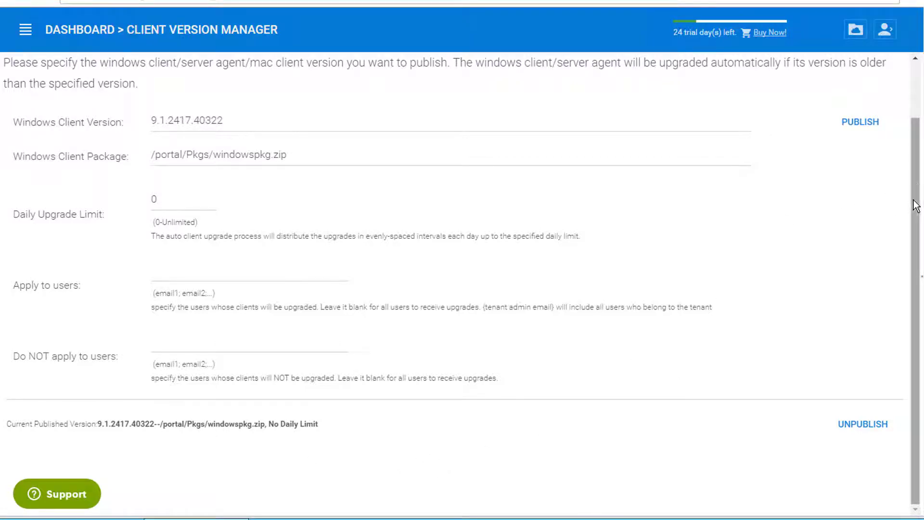
drag(914, 202, 914, 150)
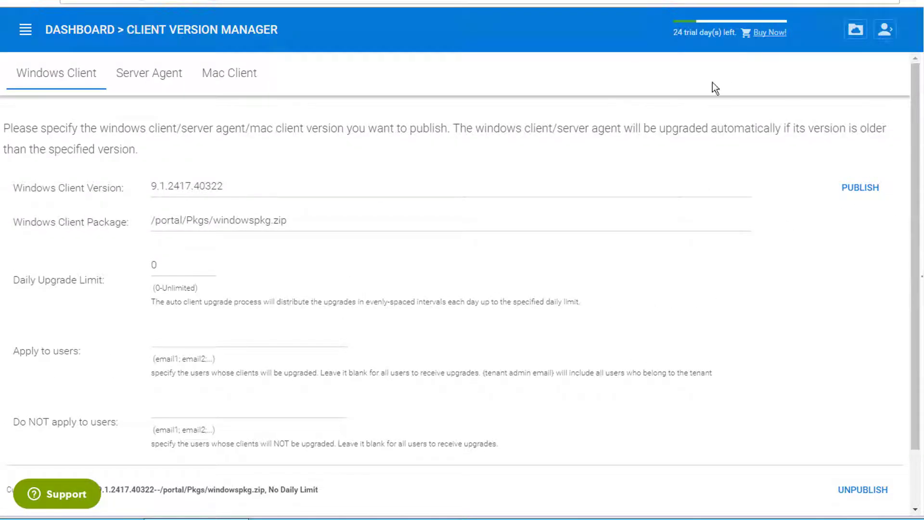
Publish Server Agent version 9.1.2417.40322 in Client Version Manager
click(160, 86)
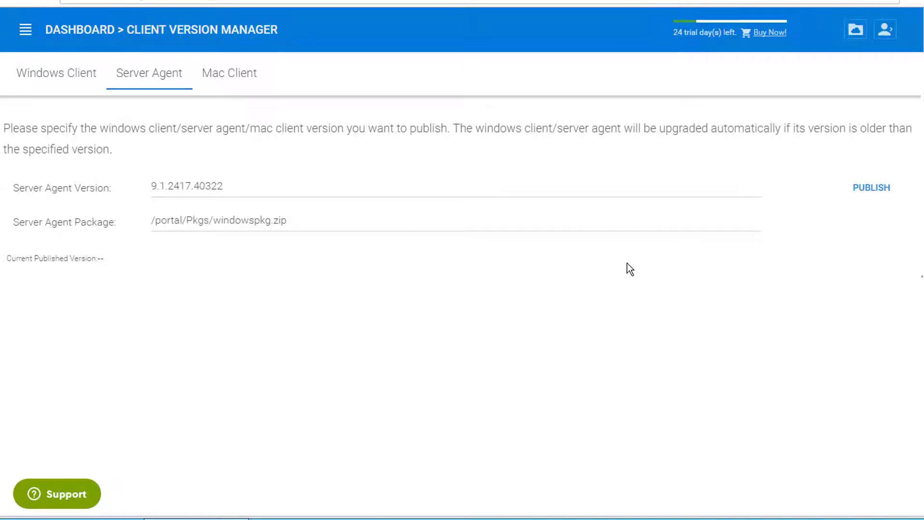
click(874, 192)
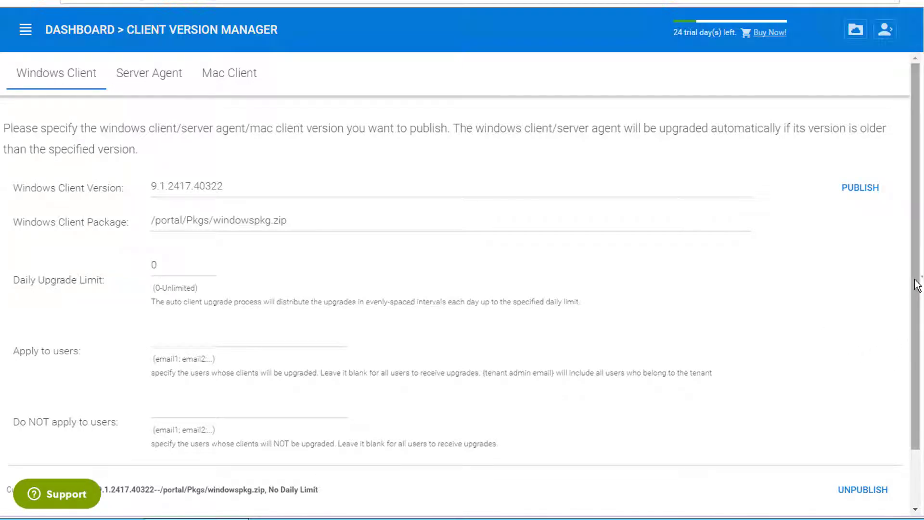
drag(916, 285, 912, 343)
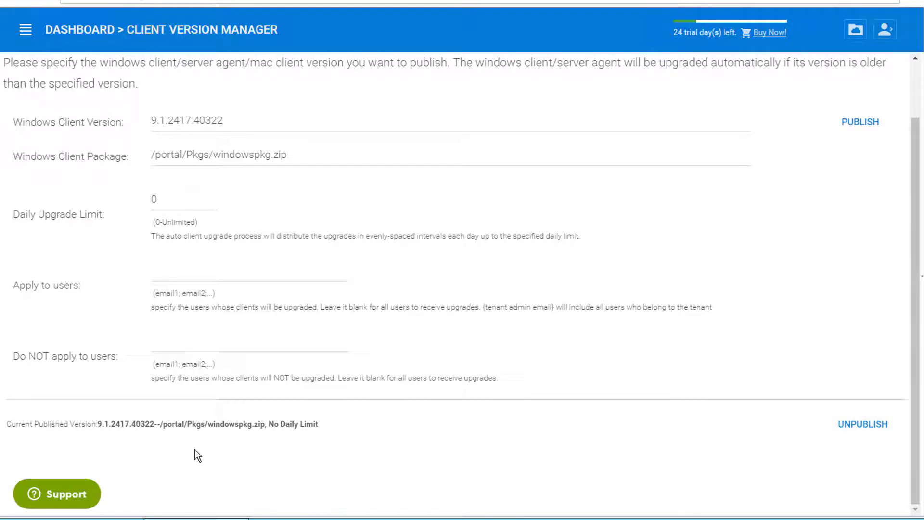
scroll(918, 324, up, 2)
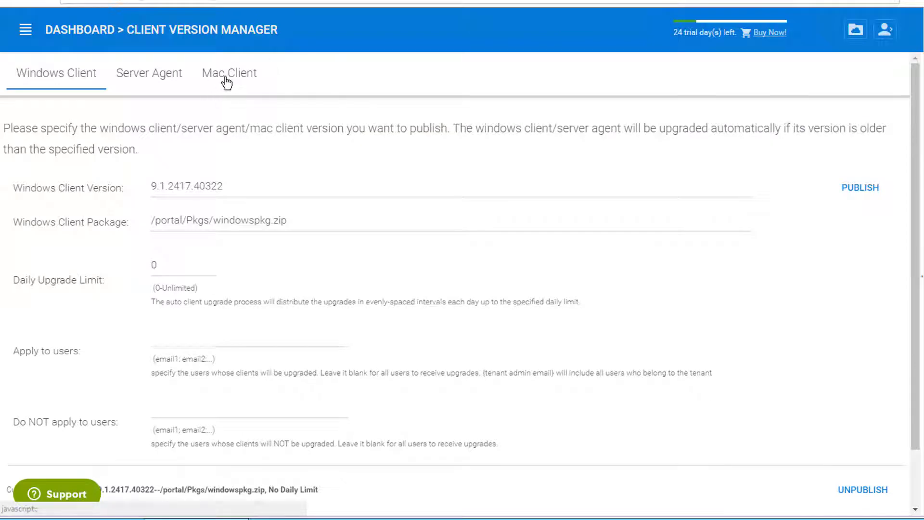
Publish Mac client version 9.1.40198, then bring up the Windows 10 client machine
click(226, 77)
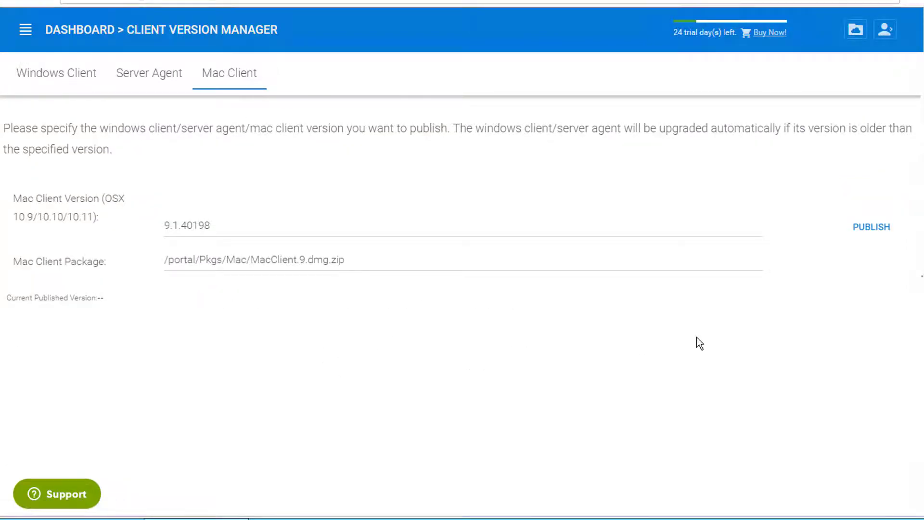
click(882, 235)
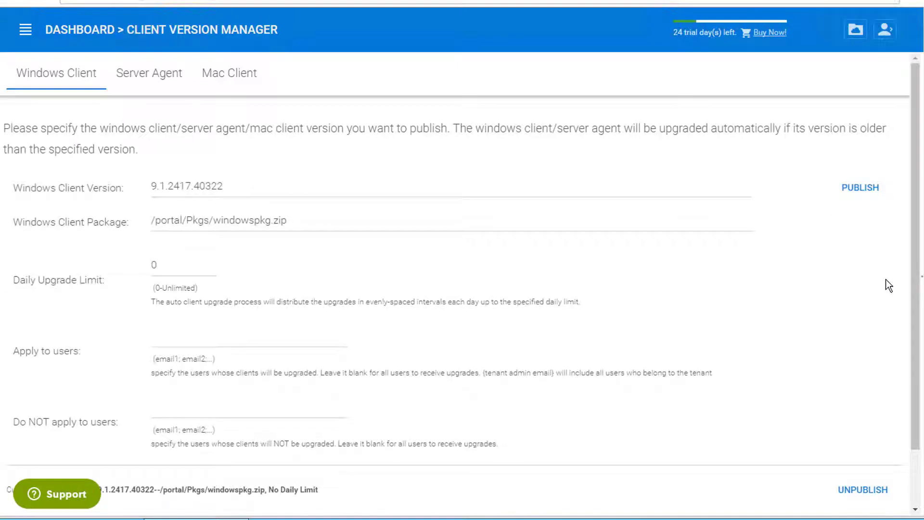
drag(917, 229, 904, 318)
right_click(902, 312)
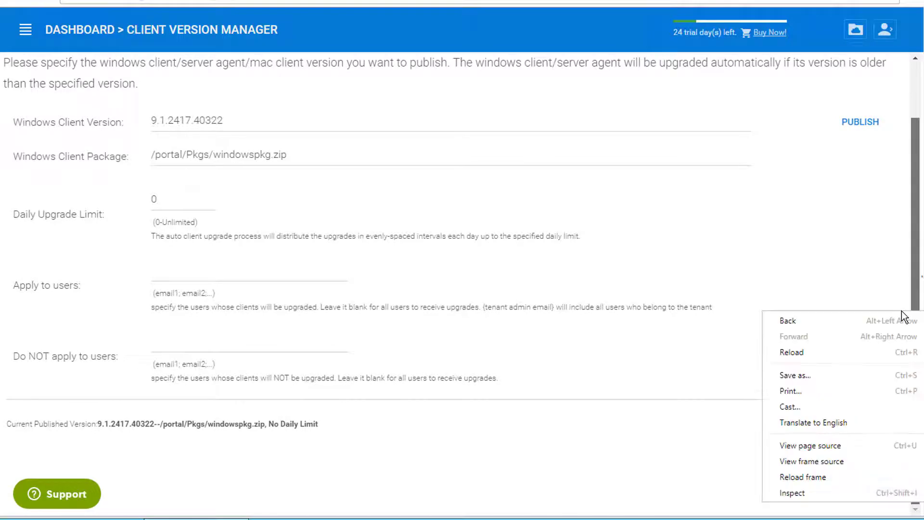
click(917, 288)
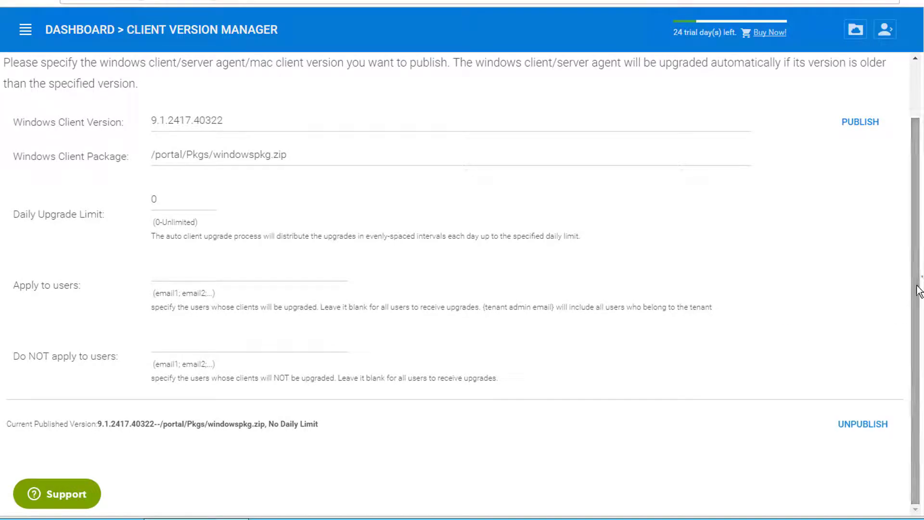
drag(917, 290, 910, 248)
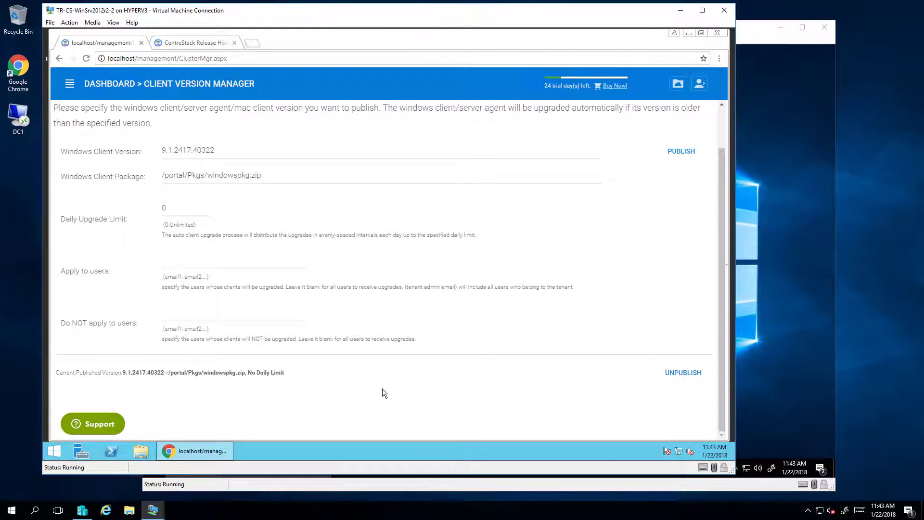
click(751, 30)
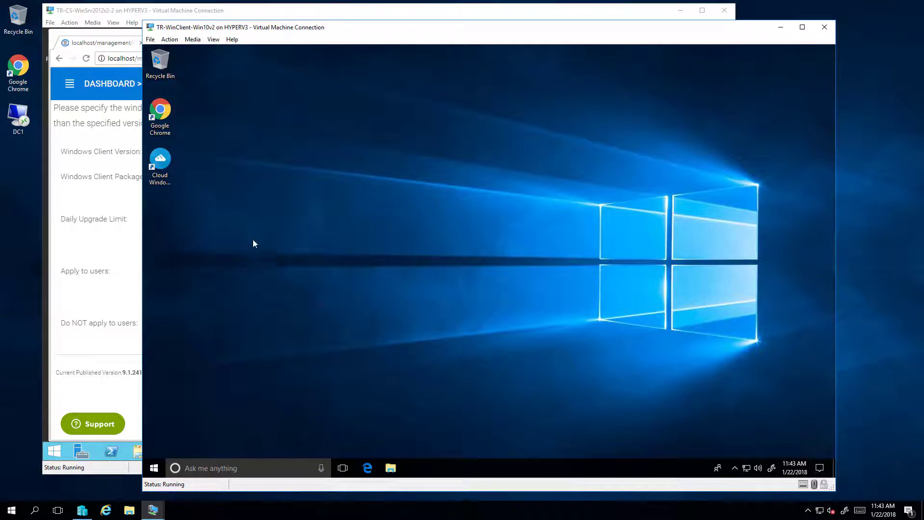
Launch Cloud Windows Client, restart onto version 9.1.2417.40322, and open its management console
click(164, 161)
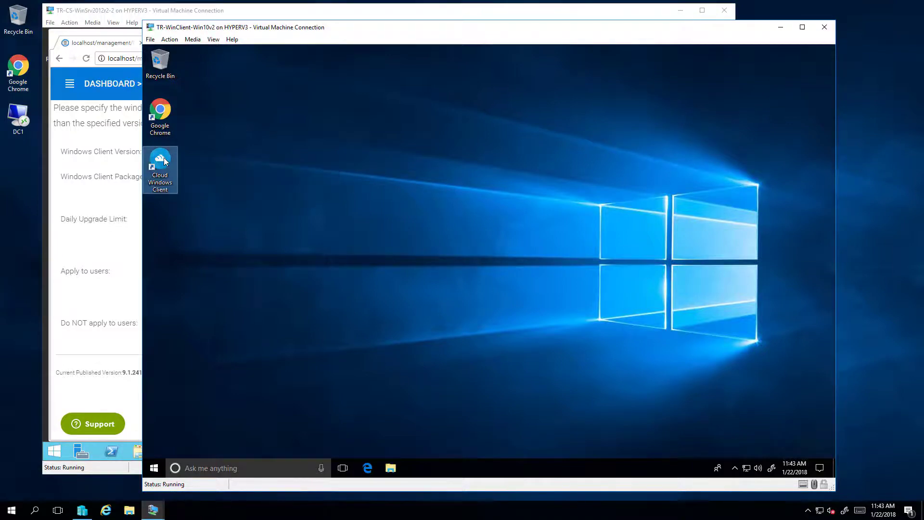
double_click(164, 161)
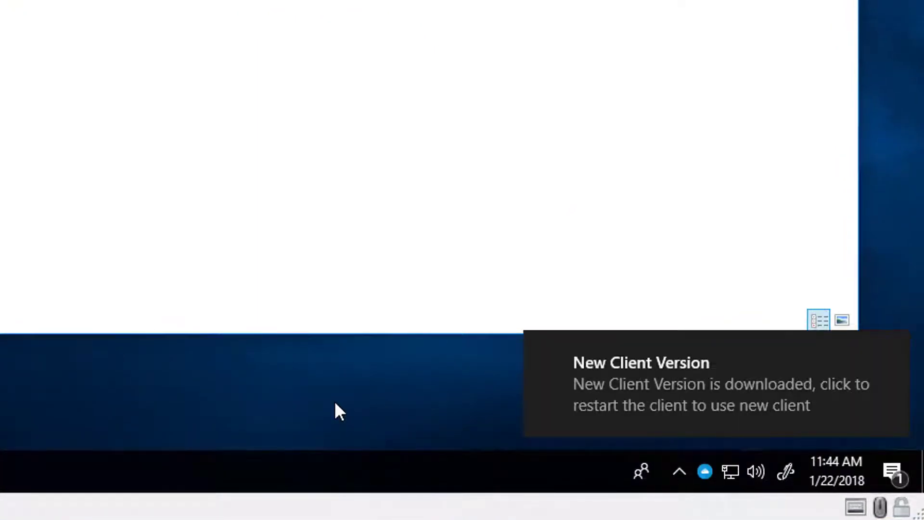
click(701, 409)
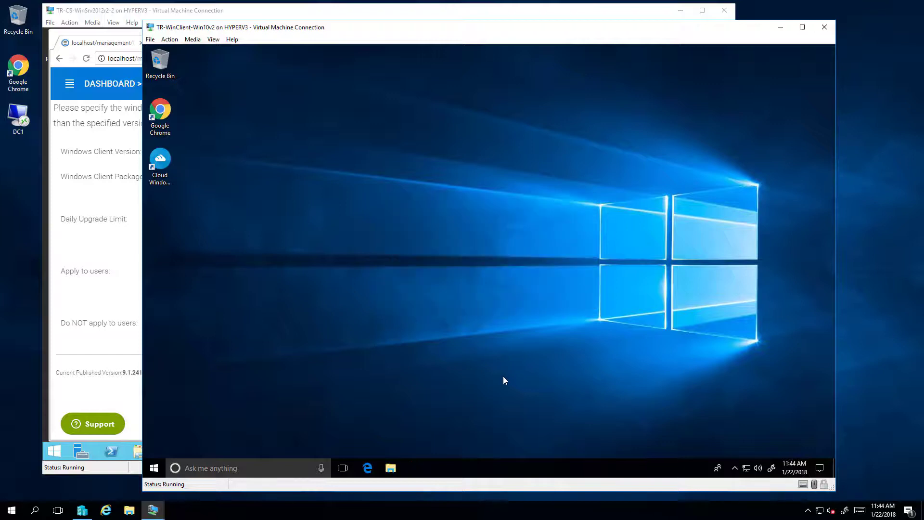
click(158, 470)
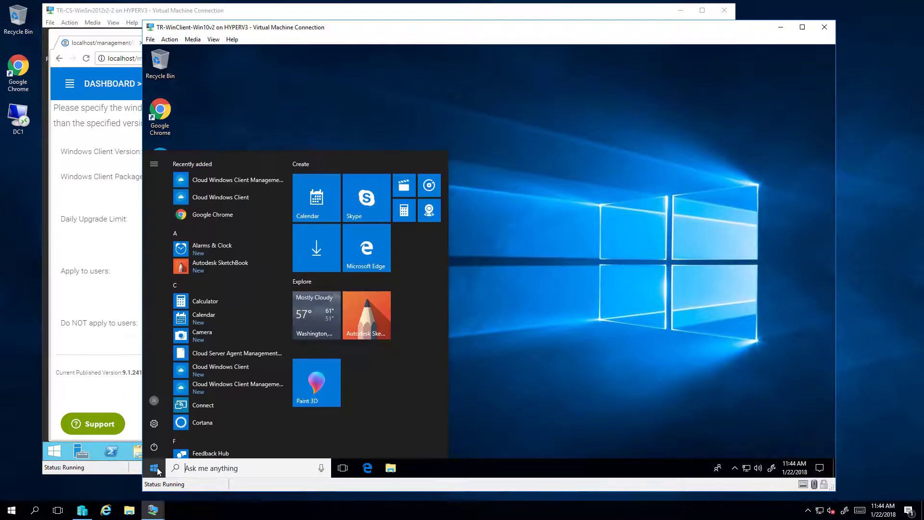
click(222, 181)
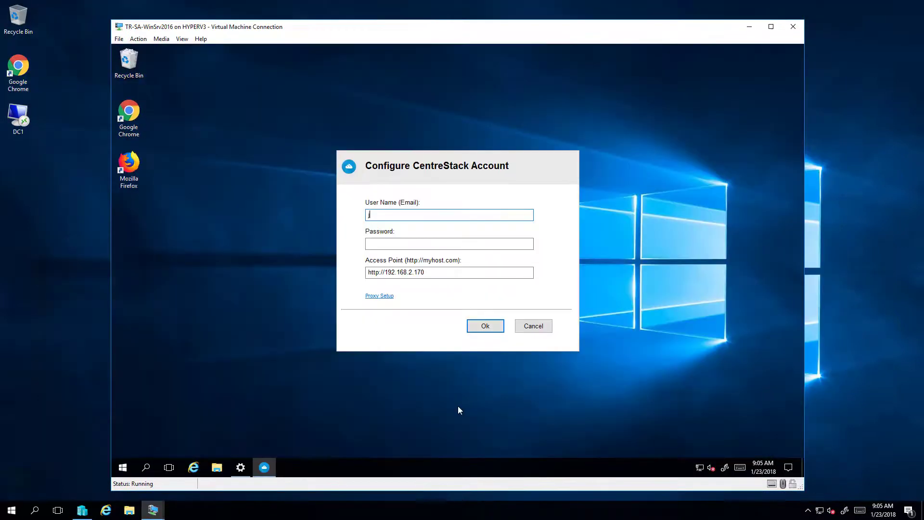
Sign the server agent in to 192.168.2.170 with the user's email and password, then view Device Info
key(Tab)
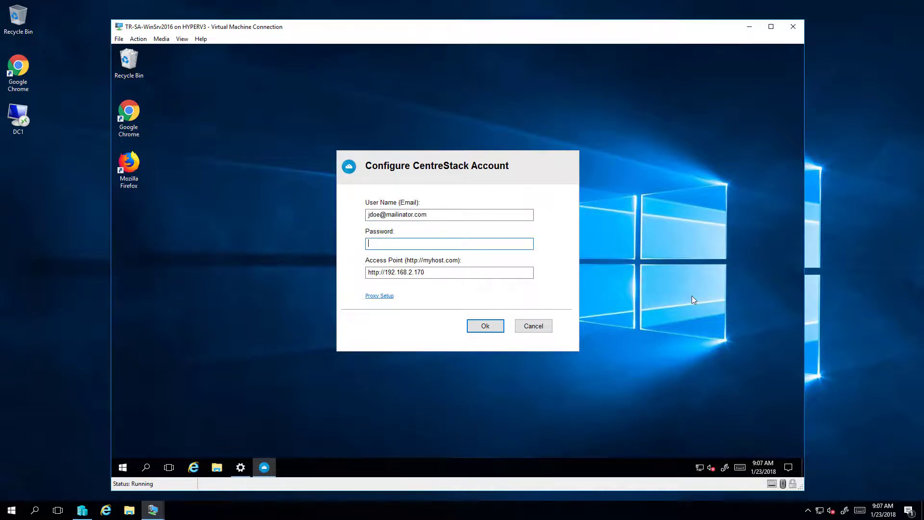
text(1)
key(Return)
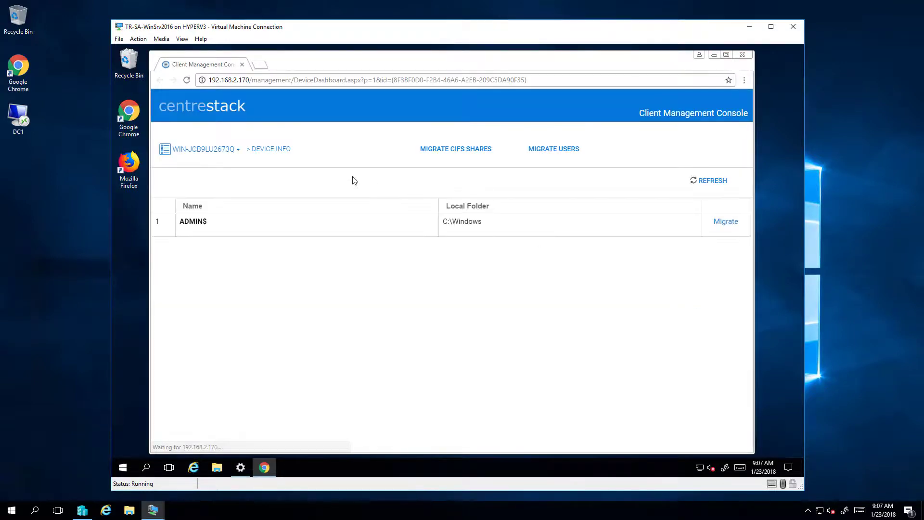
click(271, 150)
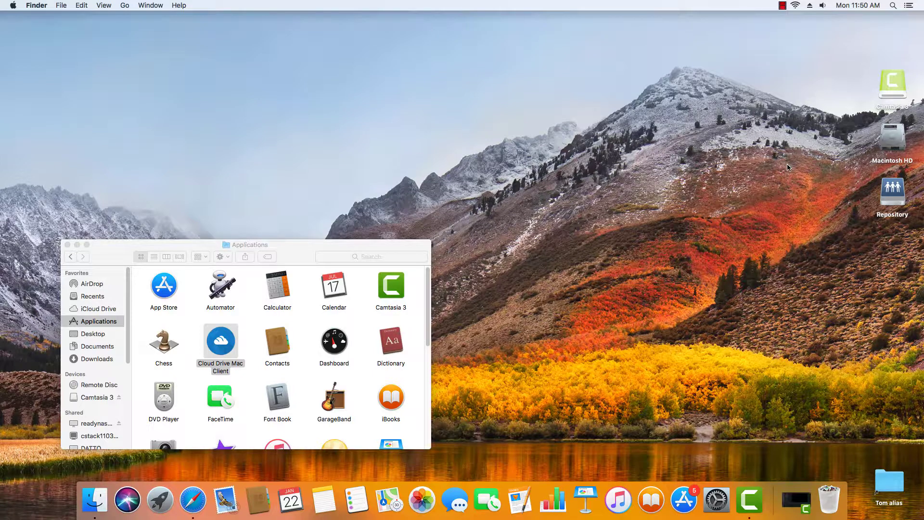
Log Cloud Drive Mac Client in at 192.168.2.183 with a different user's email and password
double_click(215, 346)
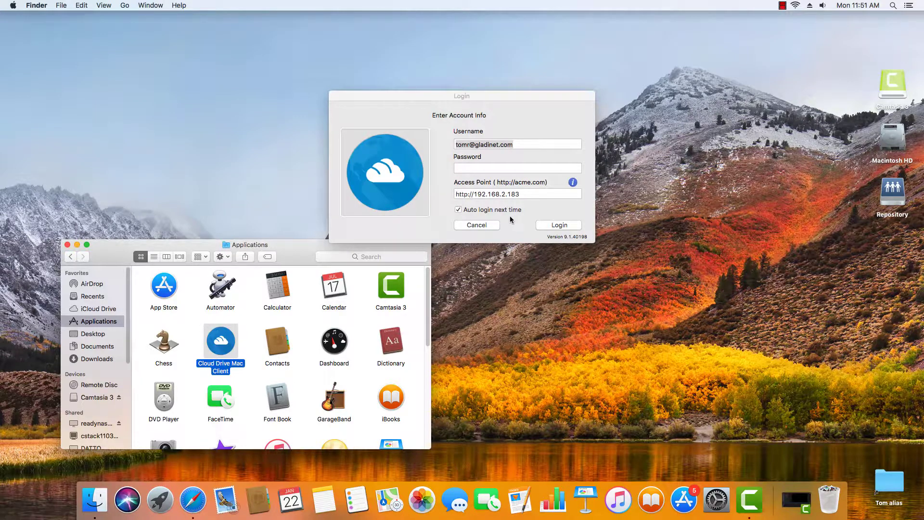
click(524, 145)
key(BackSpace)
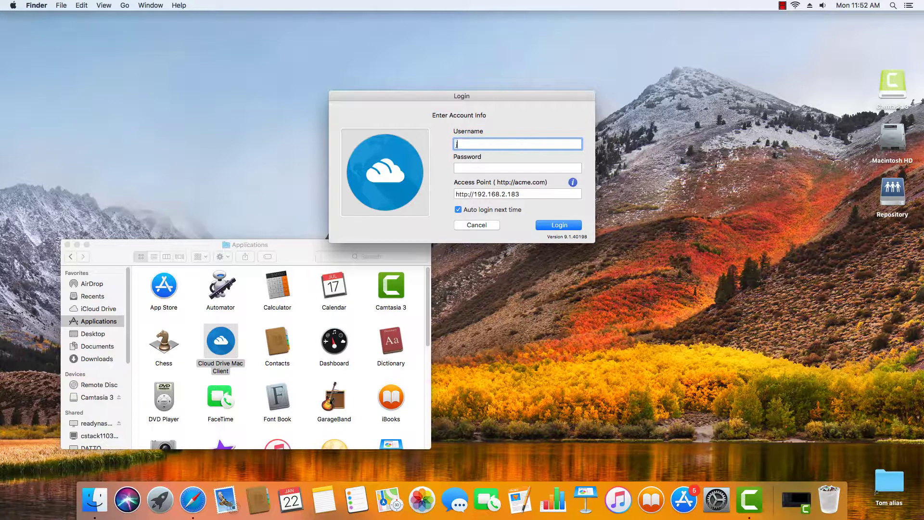
key(Tab)
text(pw)
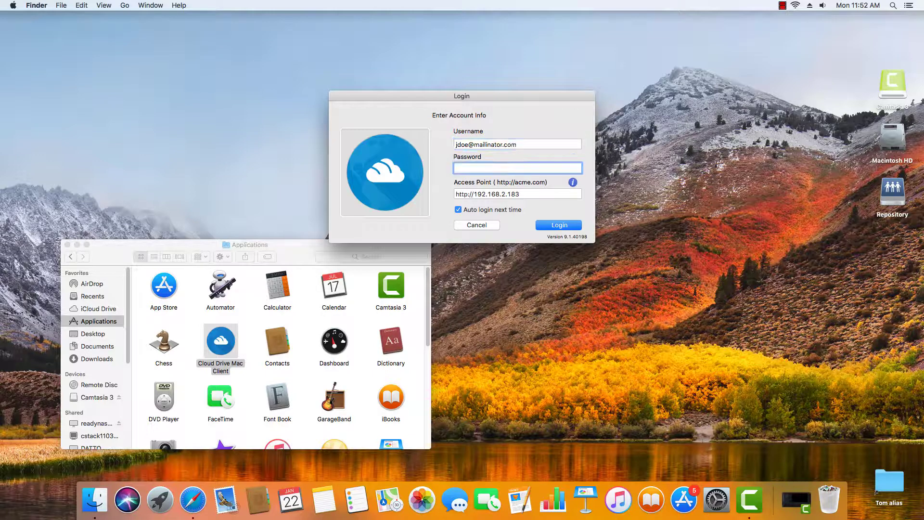
text(word)
key(Tab)
click(560, 225)
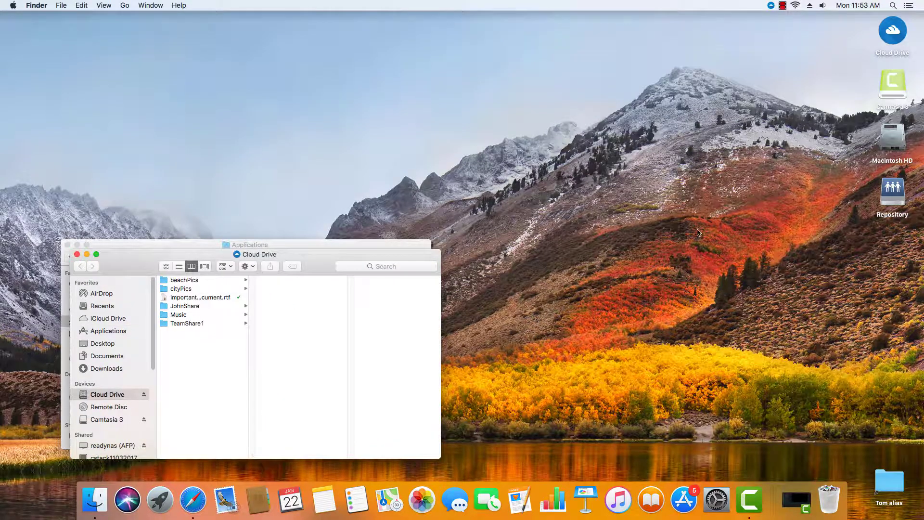
Open the Mac client management console from the Cloud Drive panel showing version 9.1.40198
click(771, 5)
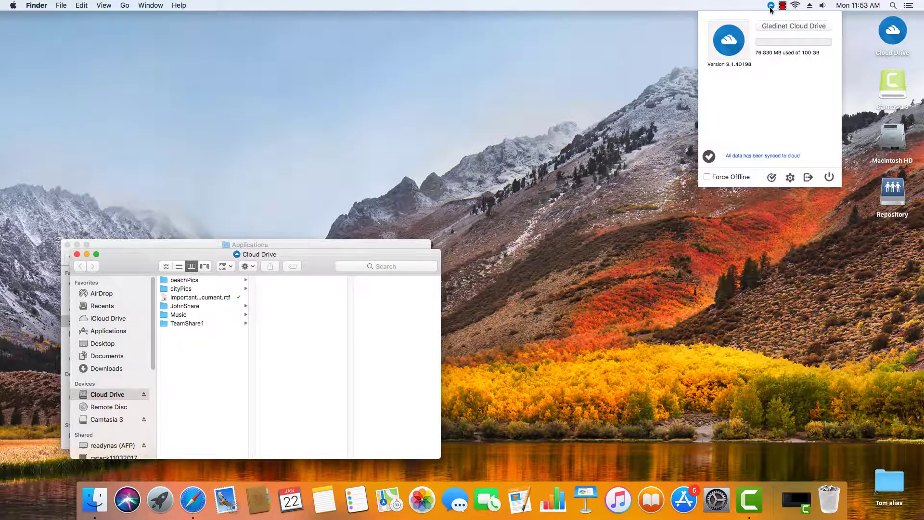
click(790, 178)
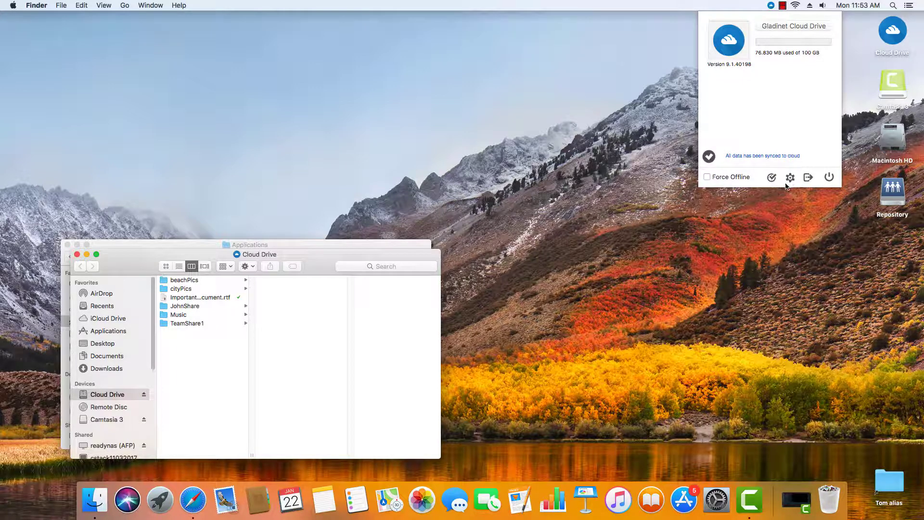